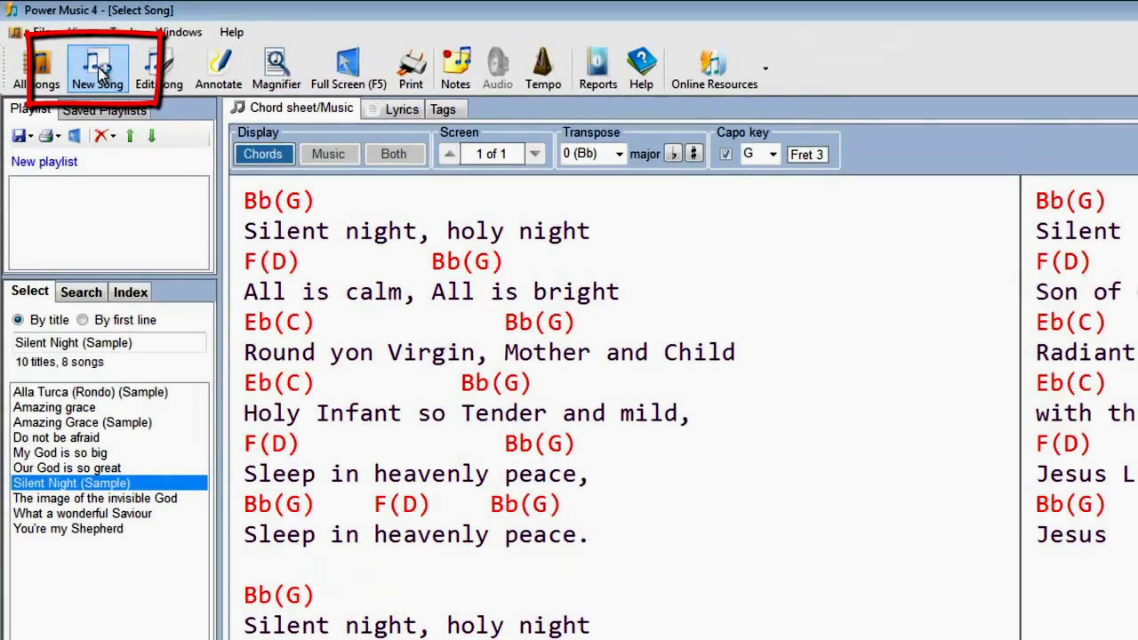
Start a new song and look through its sheet music, lyrics and tags pages, ending on the chord sheet
click(98, 67)
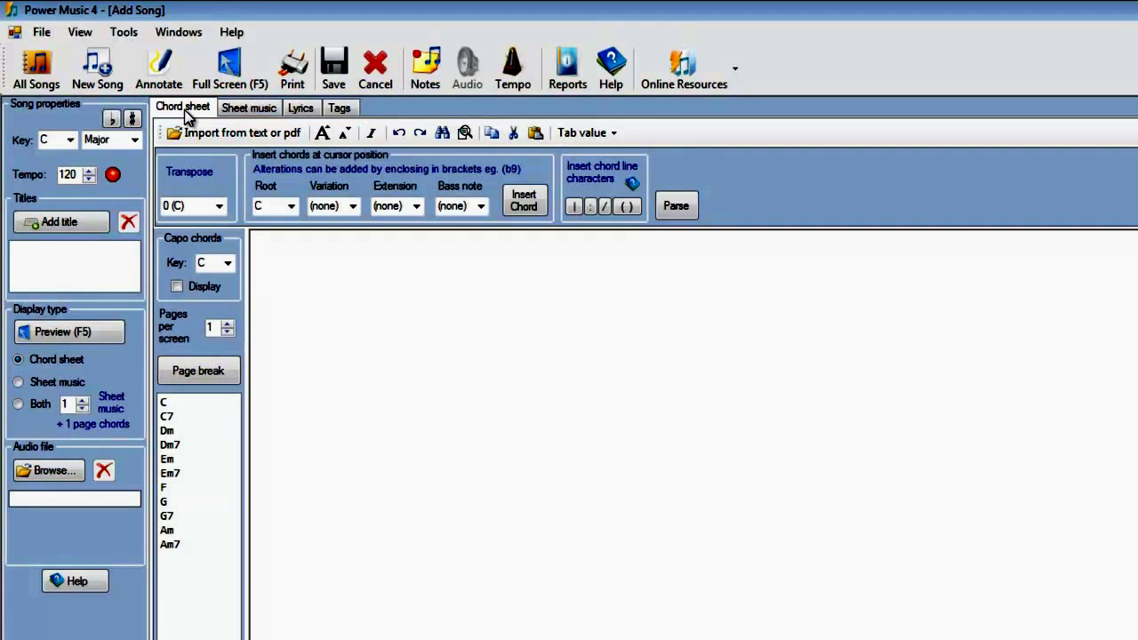
click(249, 109)
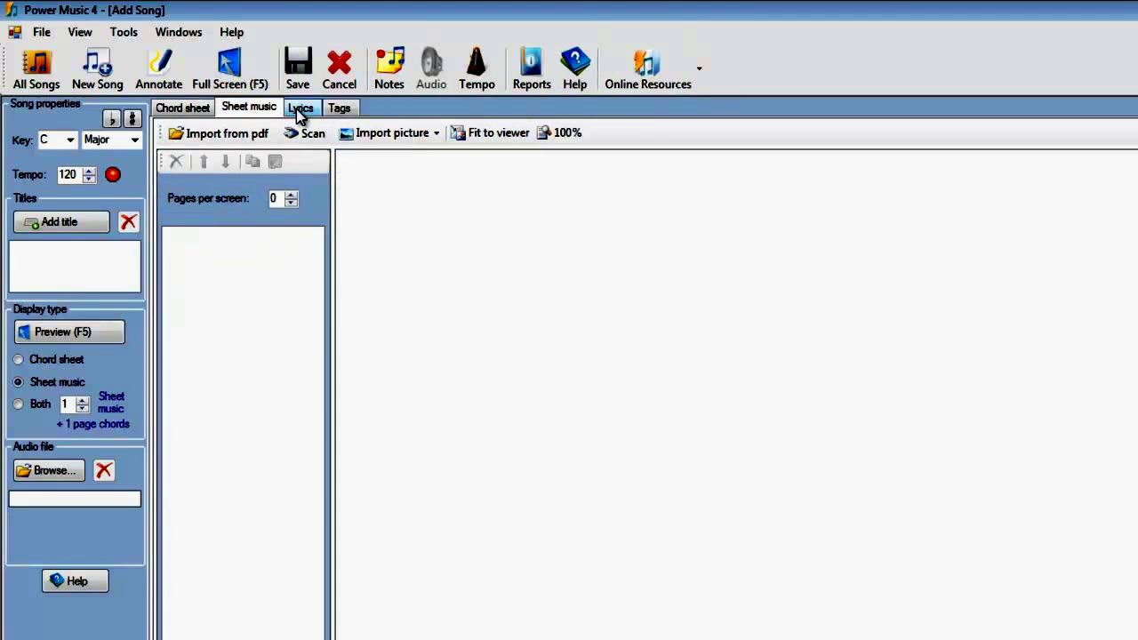
click(297, 109)
click(338, 109)
click(182, 109)
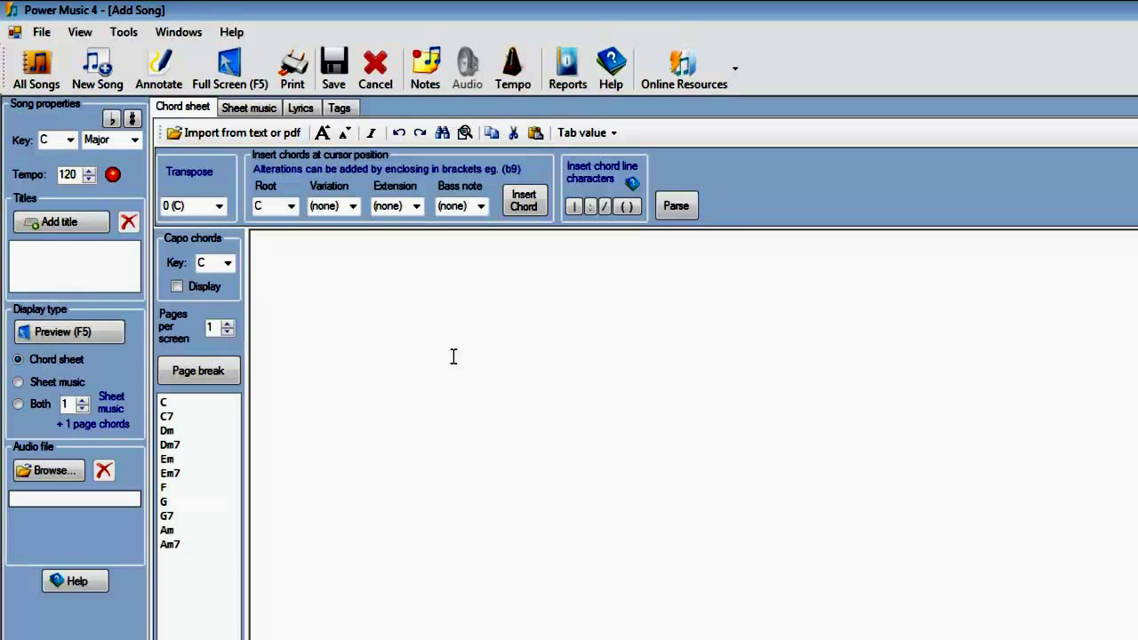
Write two lyric lines on the chord sheet: "This is my song" and "It is very good"
click(344, 256)
text(This is m)
text(y song )
text(It is ve)
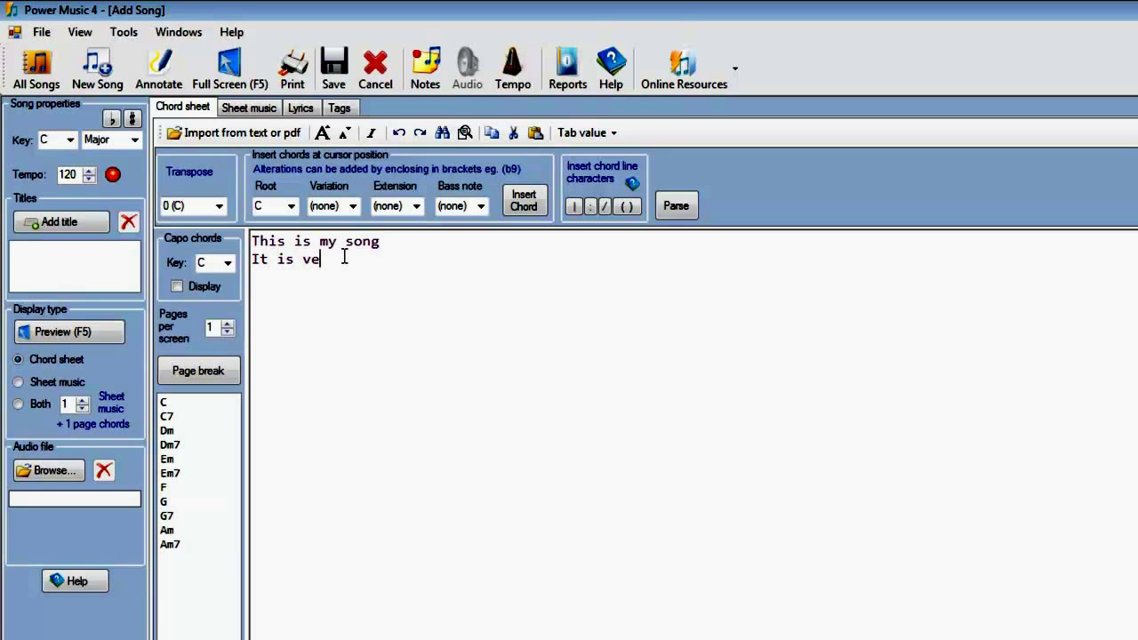
text(ry good)
Set the song's key to G and insert the chords G, Am and D above "This", "my" and "song" in the first line
click(69, 140)
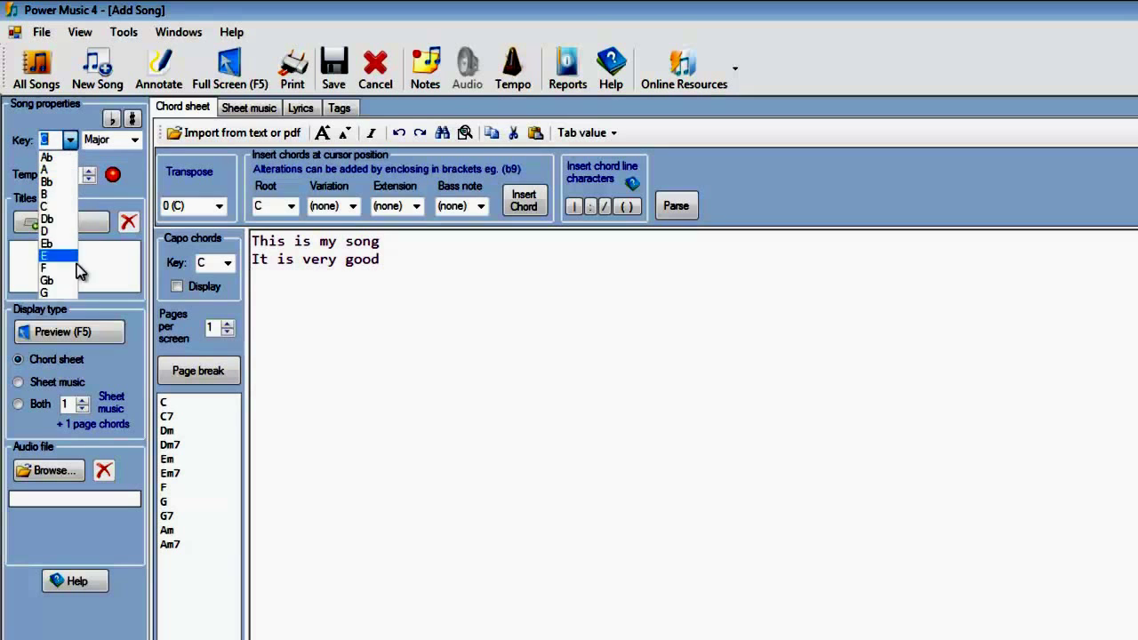
click(50, 292)
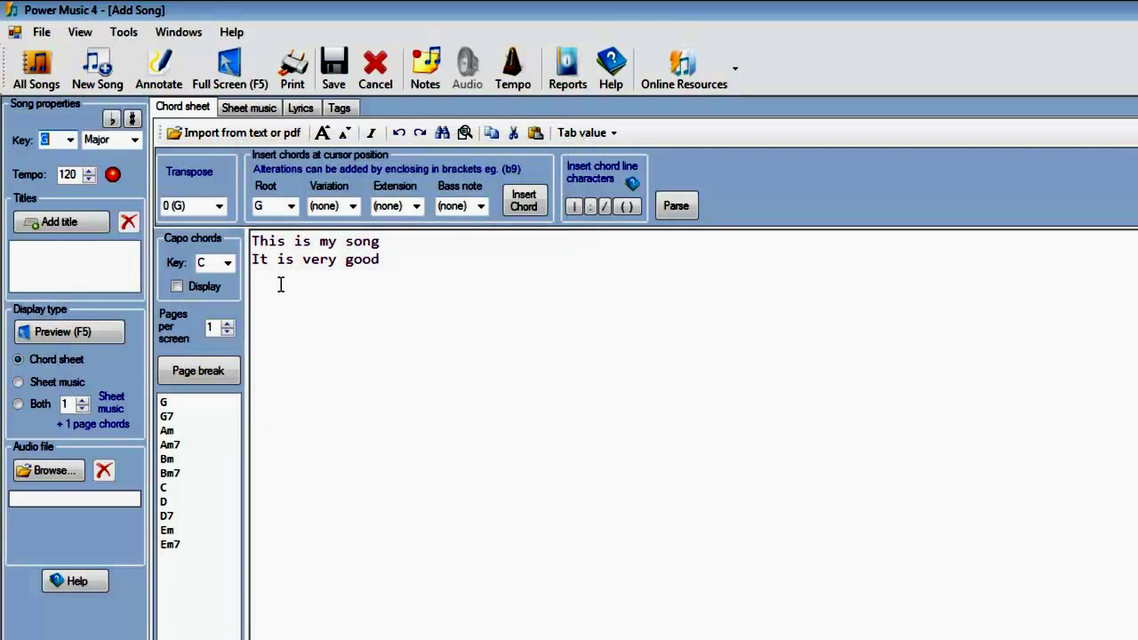
click(269, 241)
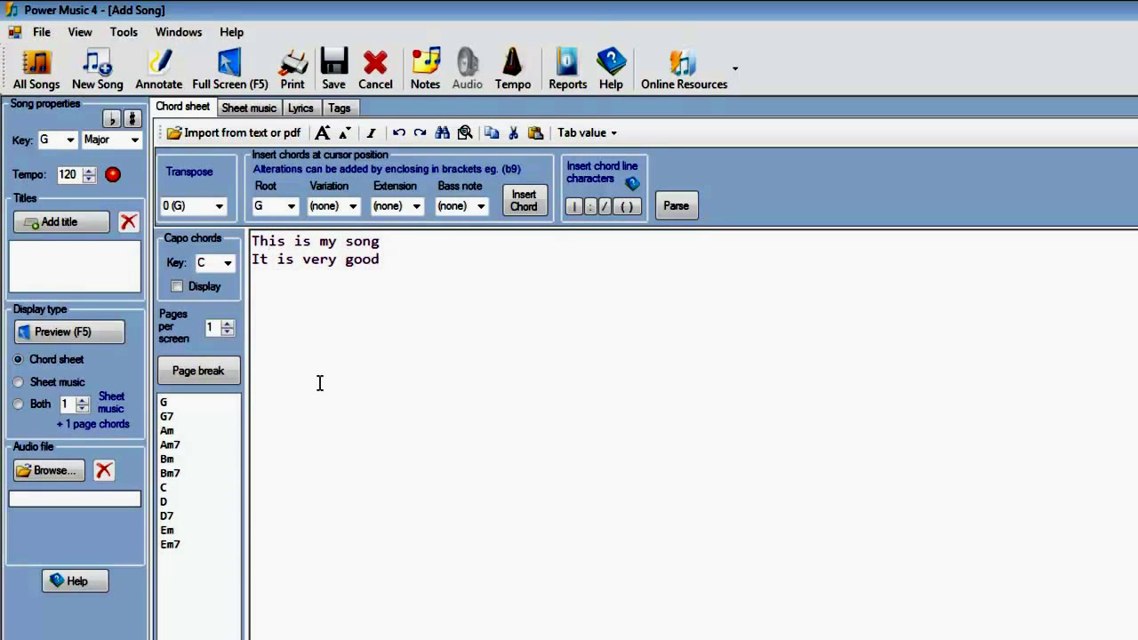
double_click(167, 403)
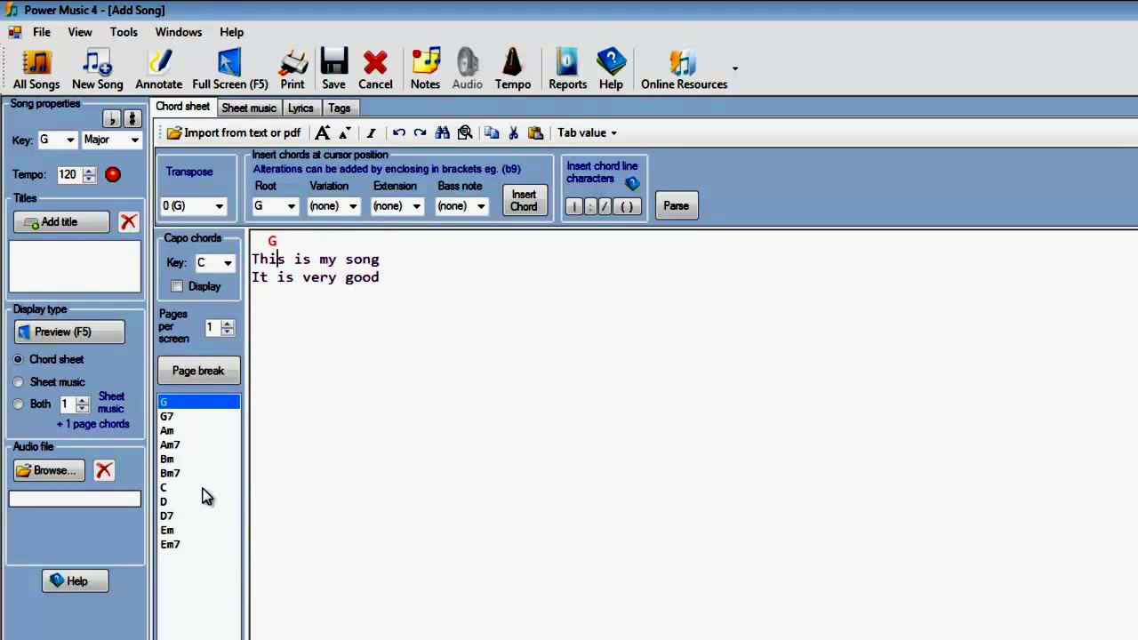
click(326, 258)
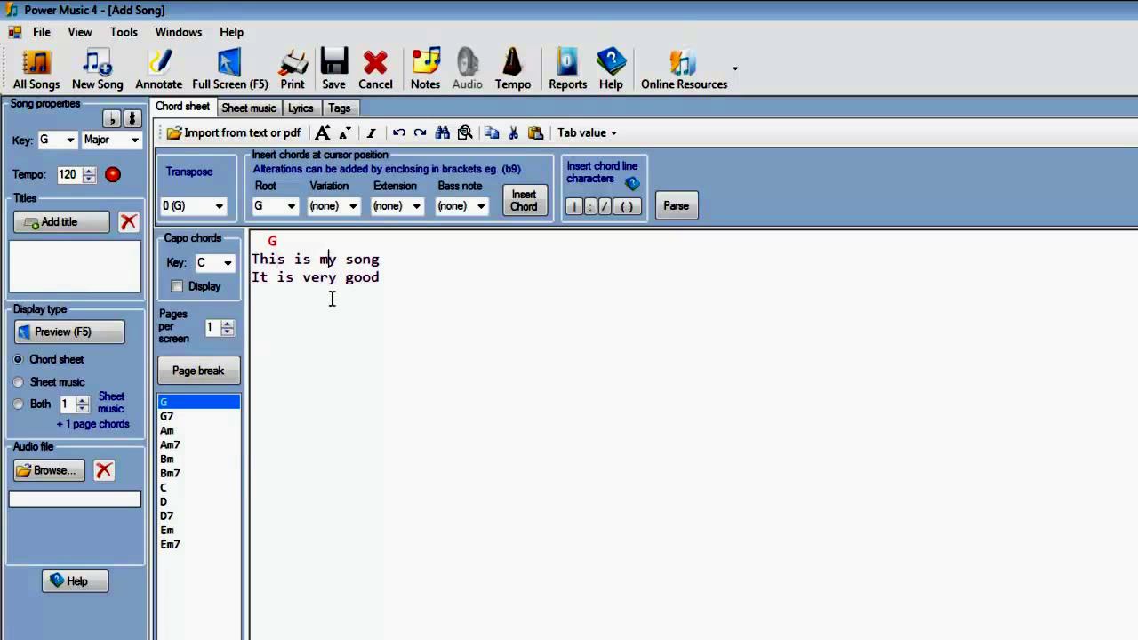
double_click(167, 430)
click(369, 258)
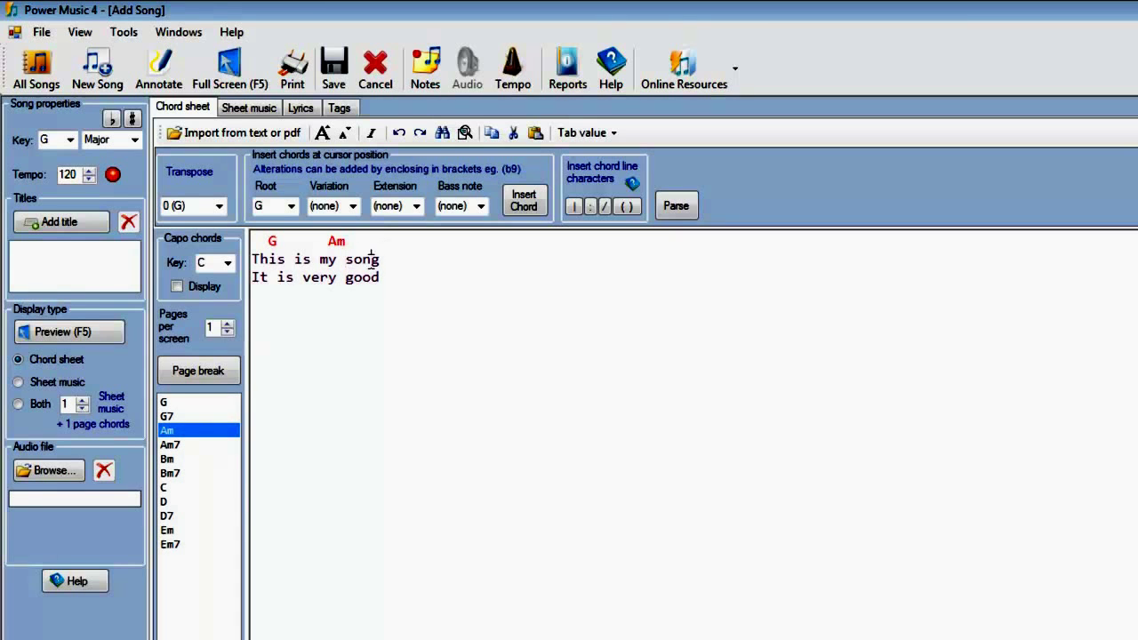
double_click(167, 502)
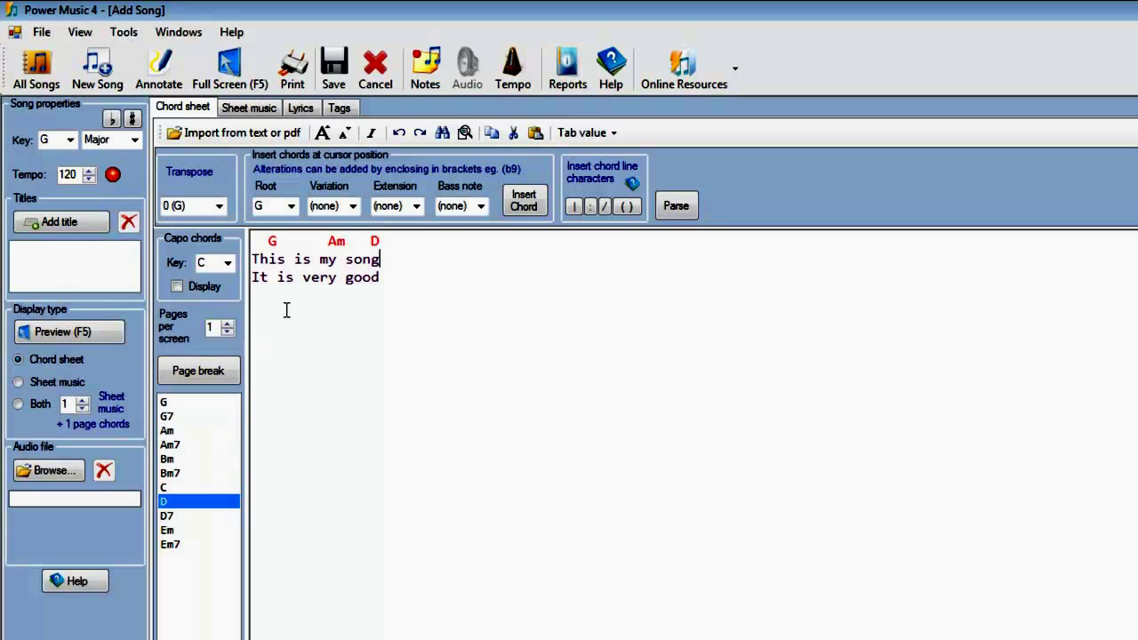
Insert the chords G above "is" and Am above "good" in the second lyric line
click(279, 277)
click(165, 403)
double_click(165, 407)
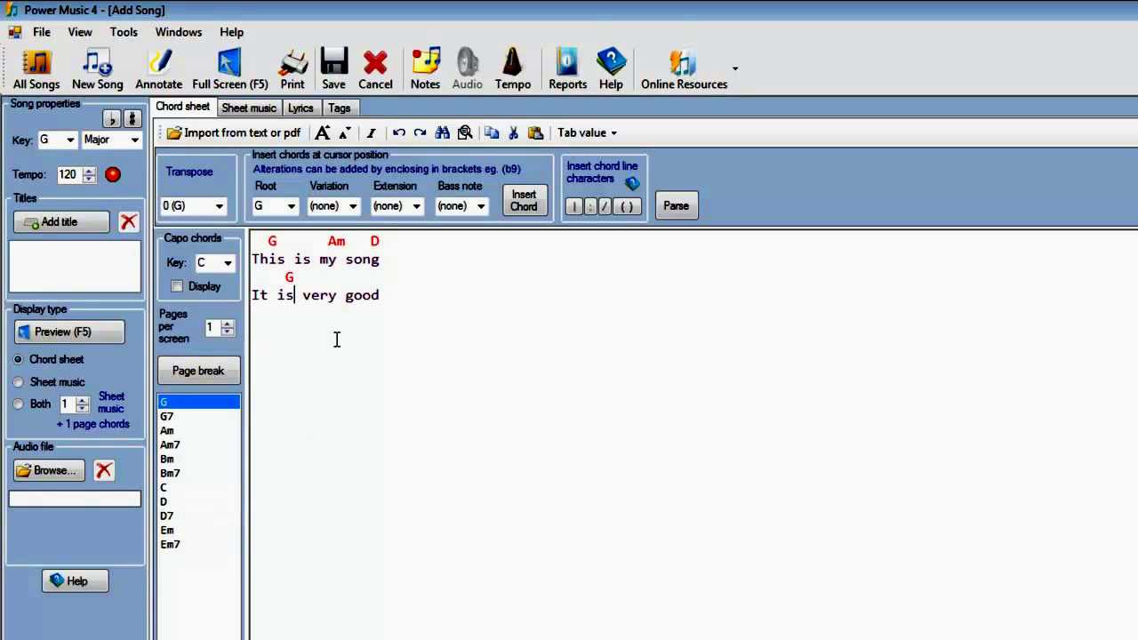
double_click(167, 431)
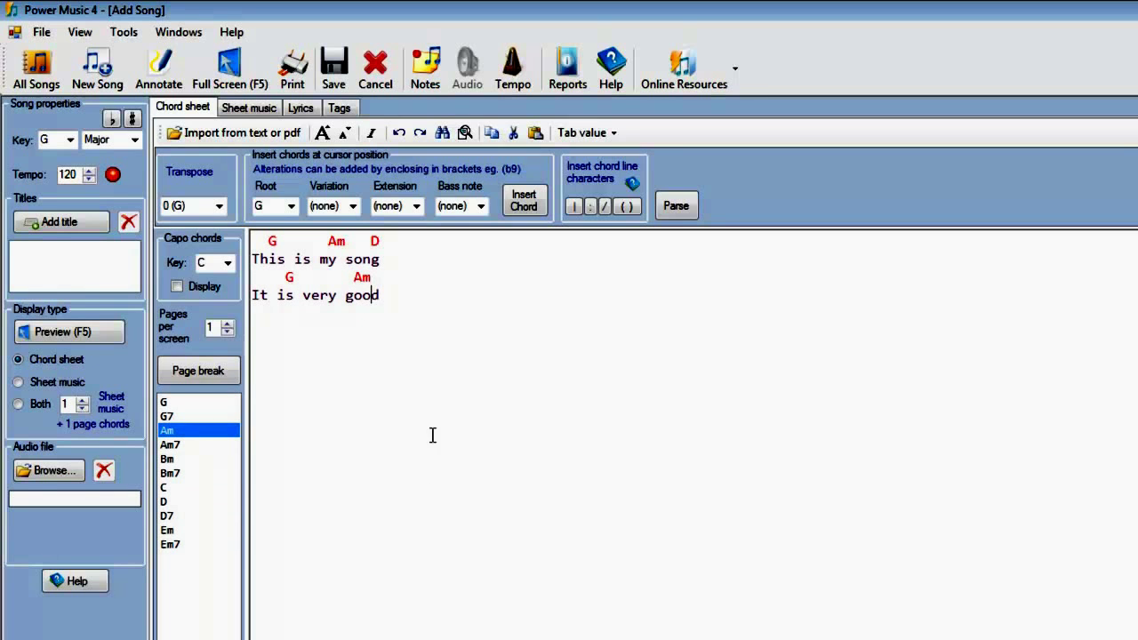
Build a chord with root C, variation m, extension 4 and bass note C#, and insert it before the second line's Am
click(352, 278)
key(BackSpace)
key(BackSpace)
key(BackSpace)
click(290, 206)
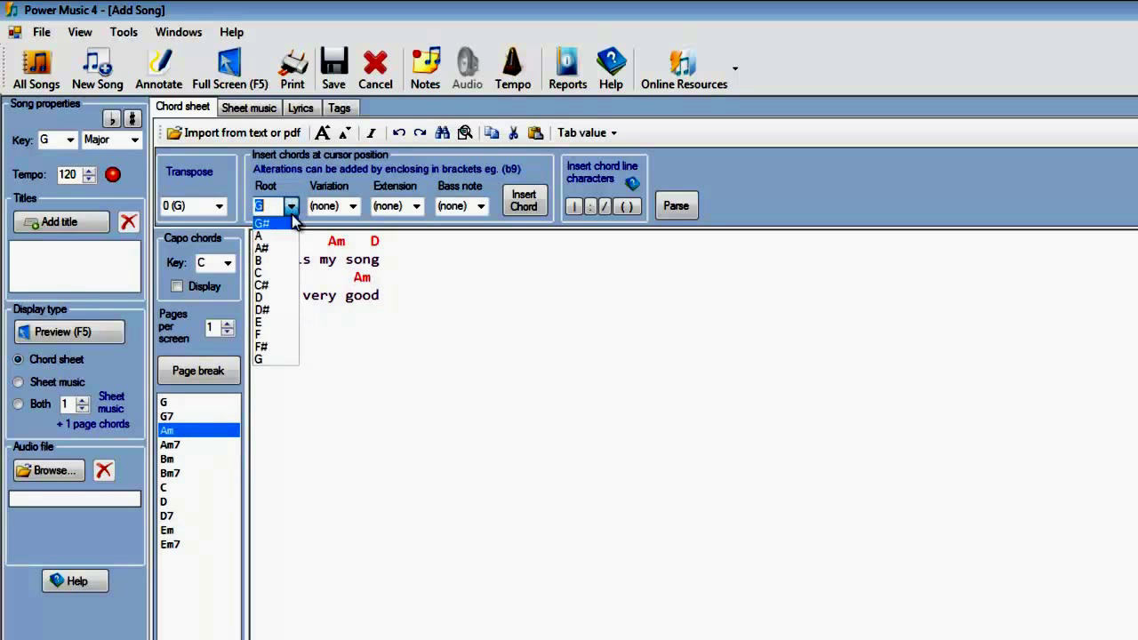
click(267, 272)
click(353, 206)
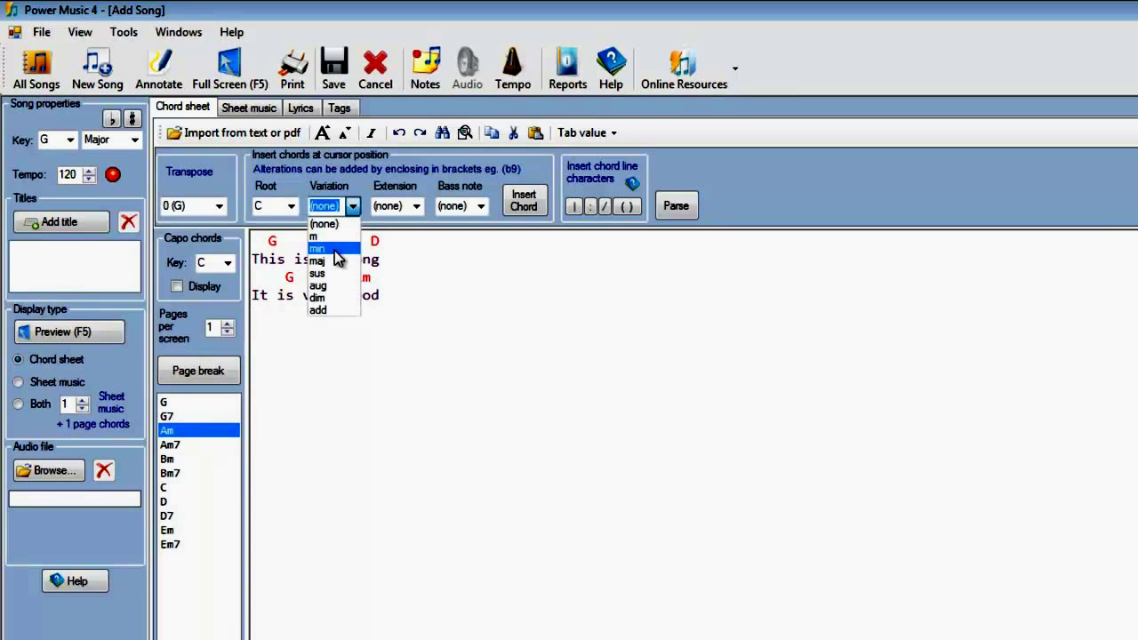
click(337, 237)
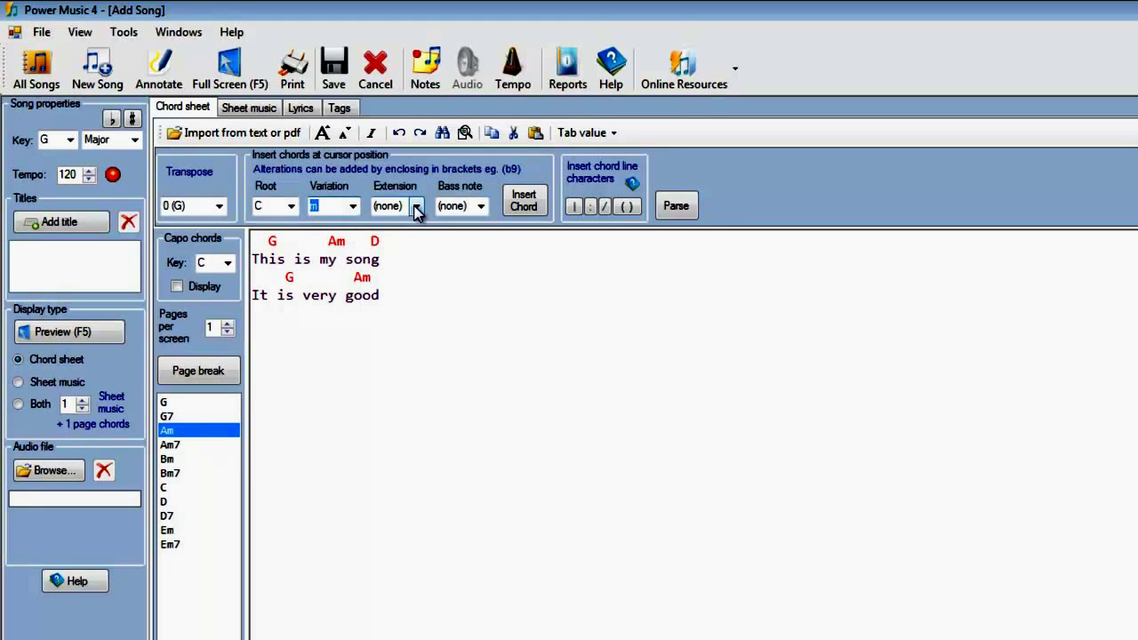
click(415, 206)
click(391, 261)
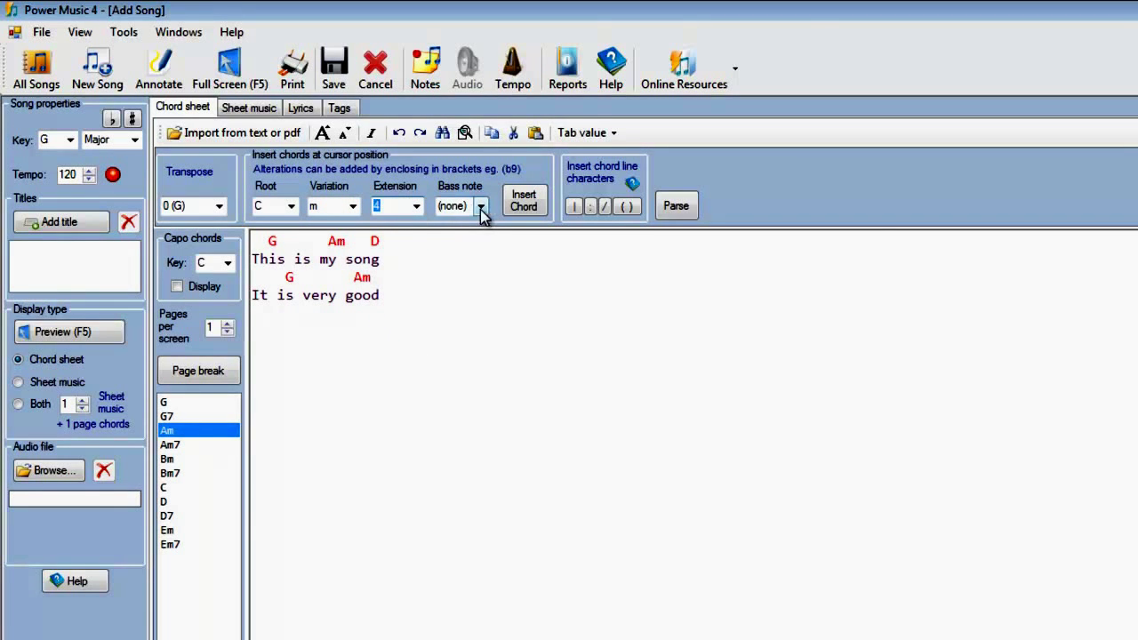
click(478, 206)
click(461, 297)
click(526, 206)
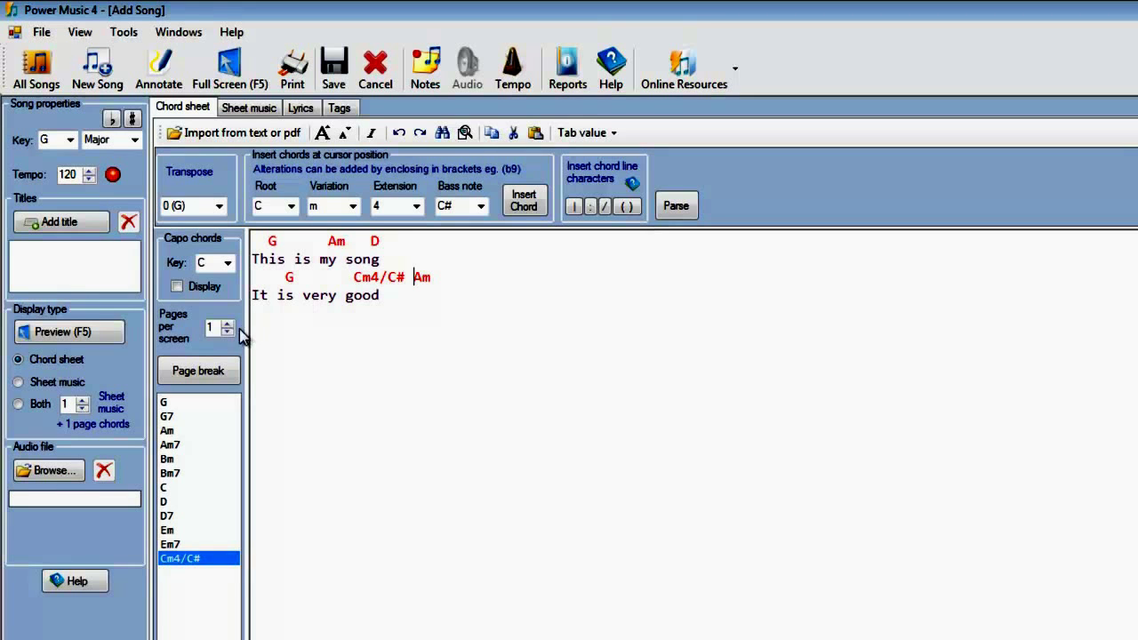
Add the title "this is my song" and check the song in the full-screen preview, then return to the editor
click(76, 233)
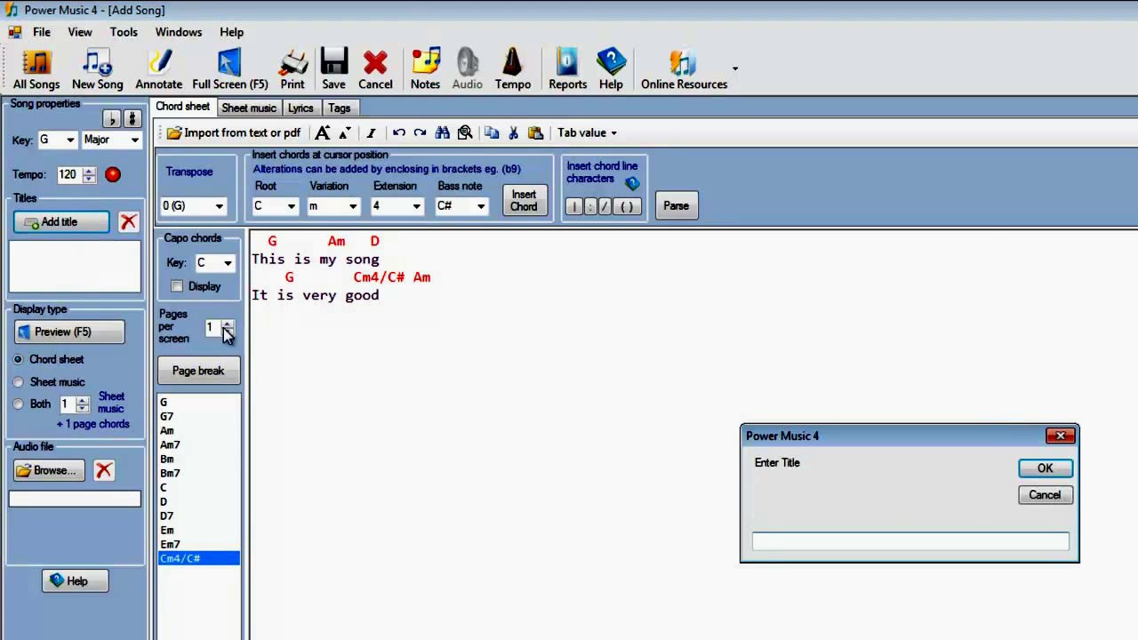
text(this is my song)
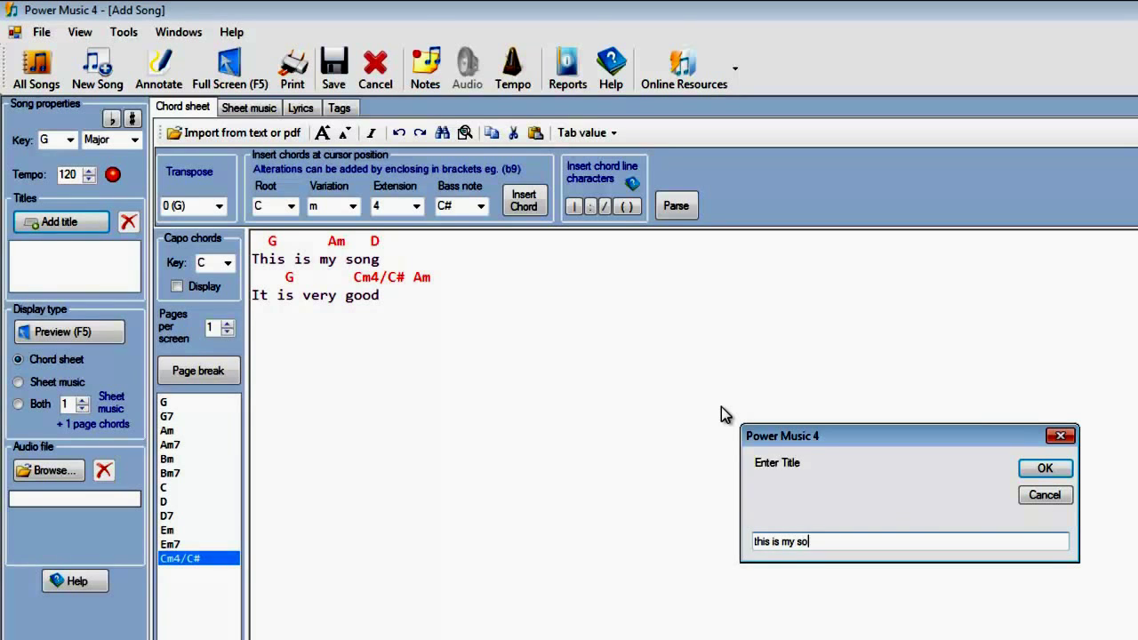
click(1045, 468)
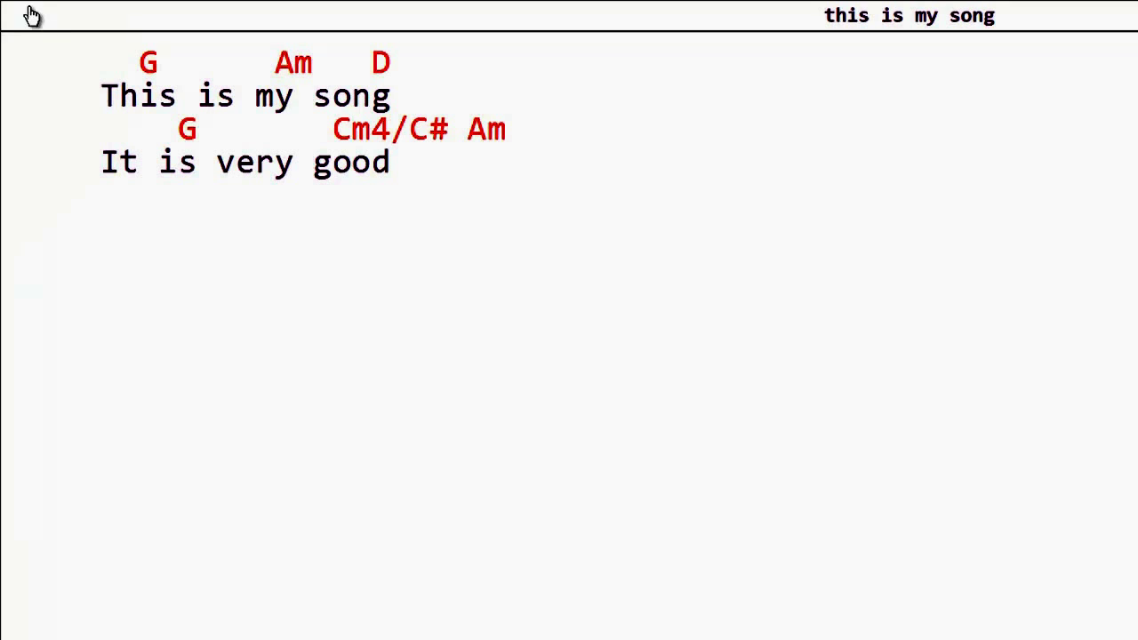
click(35, 36)
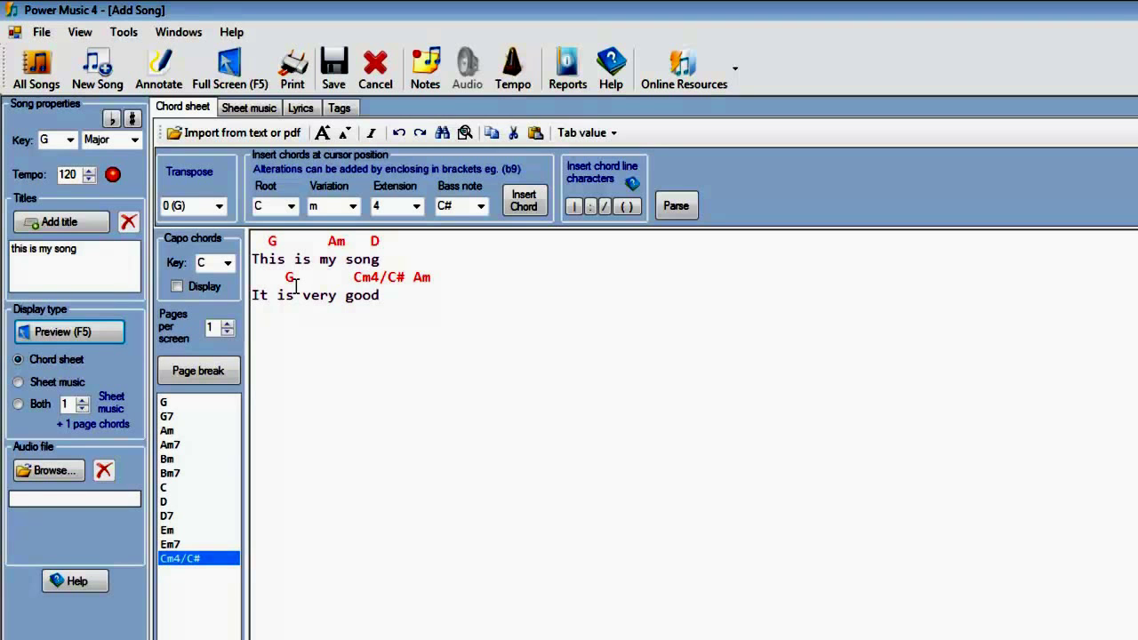
Save the new song without setting any tags
click(337, 78)
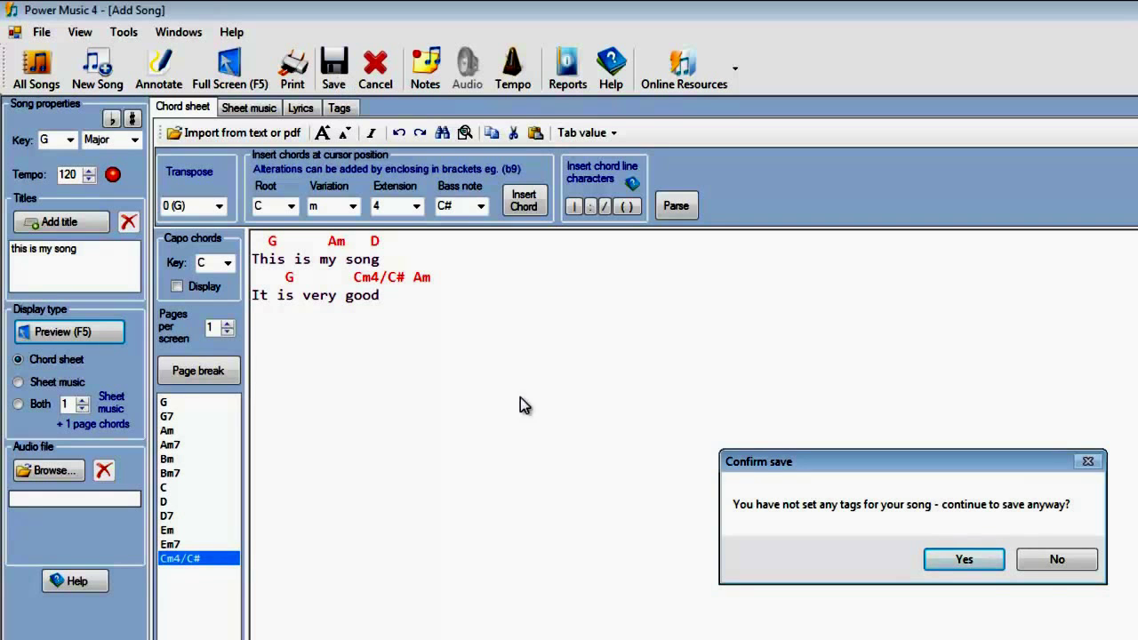
click(965, 559)
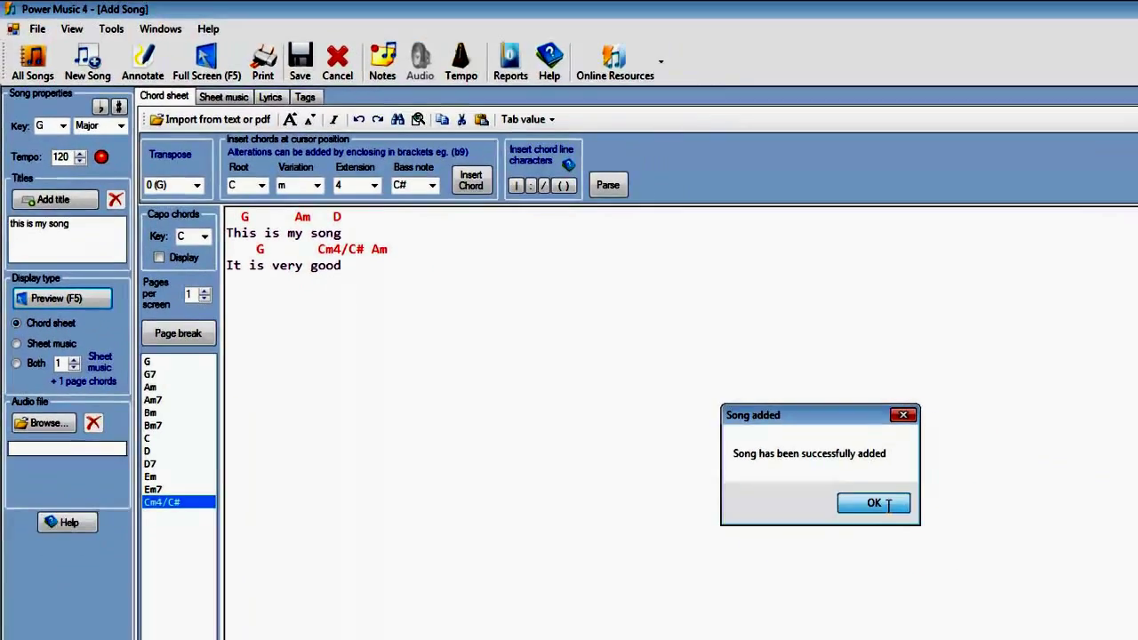
click(972, 560)
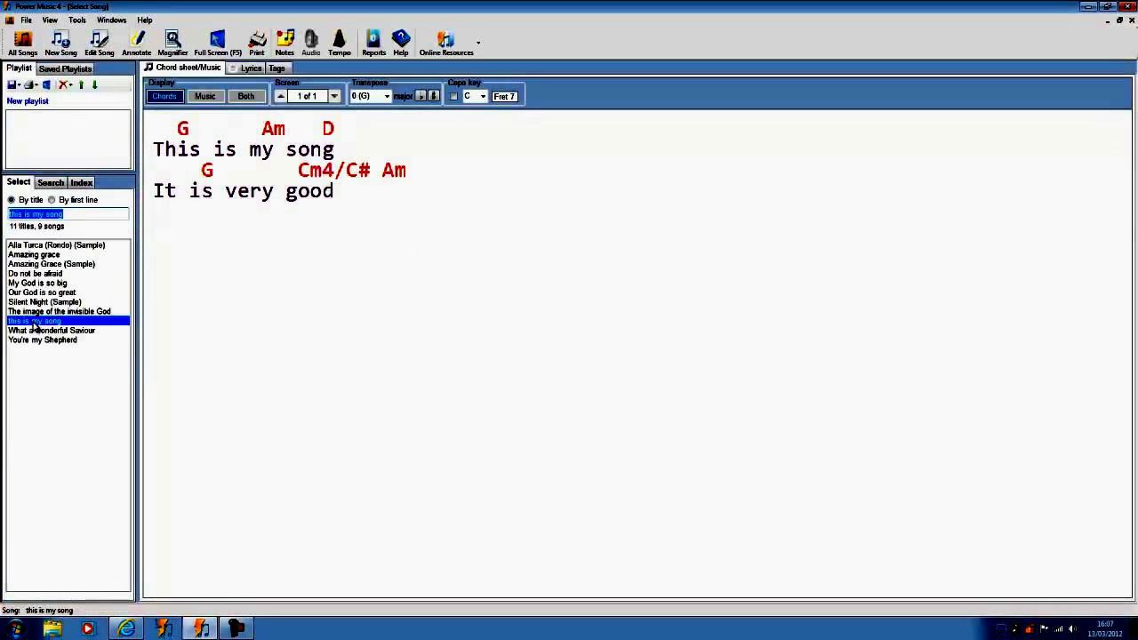